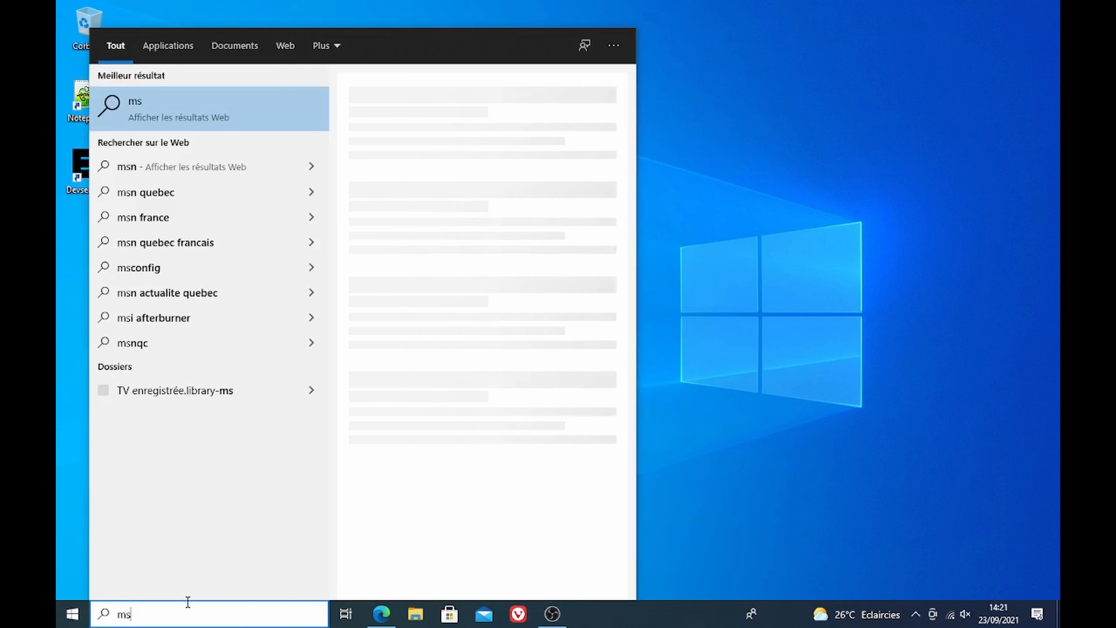
- Search for msconfig, launch Configuration du système and display its boot options
type("config")
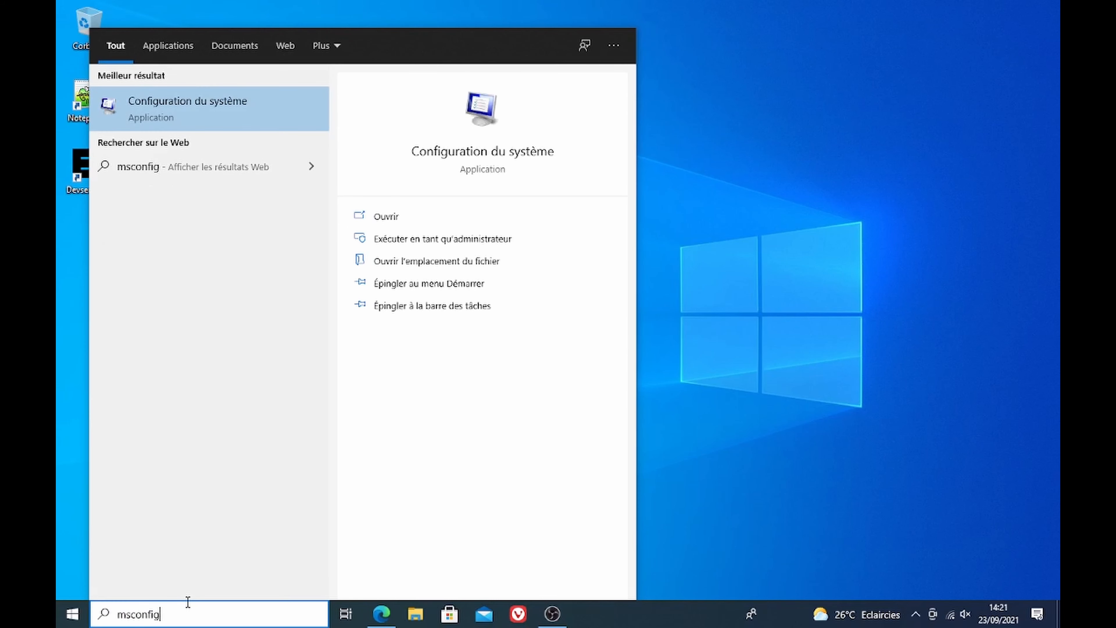
left_click(197, 102)
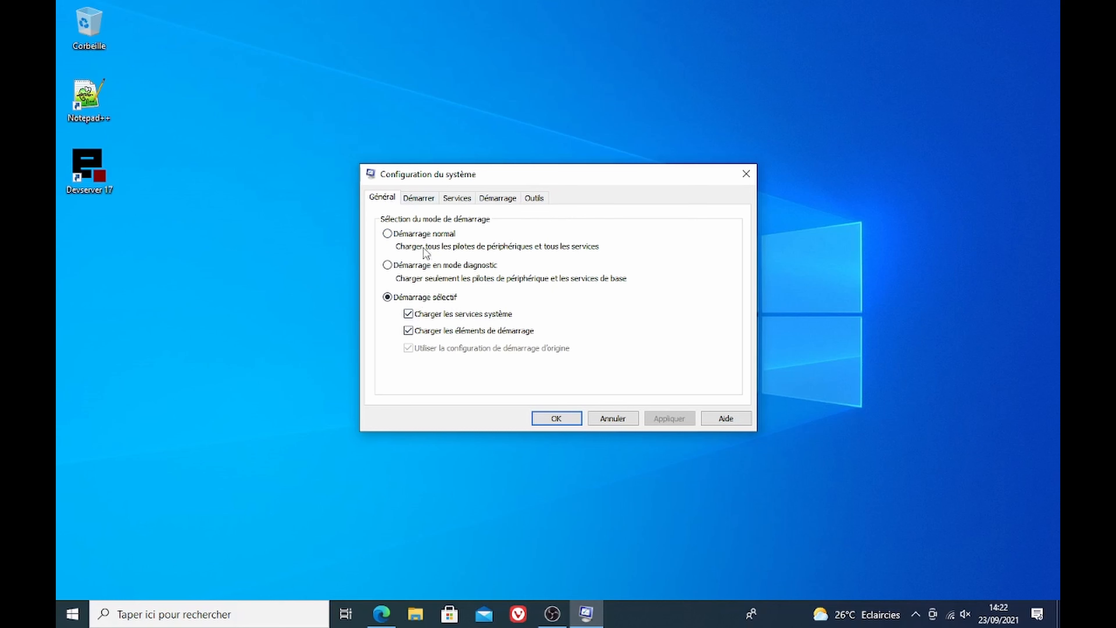
left_click(420, 199)
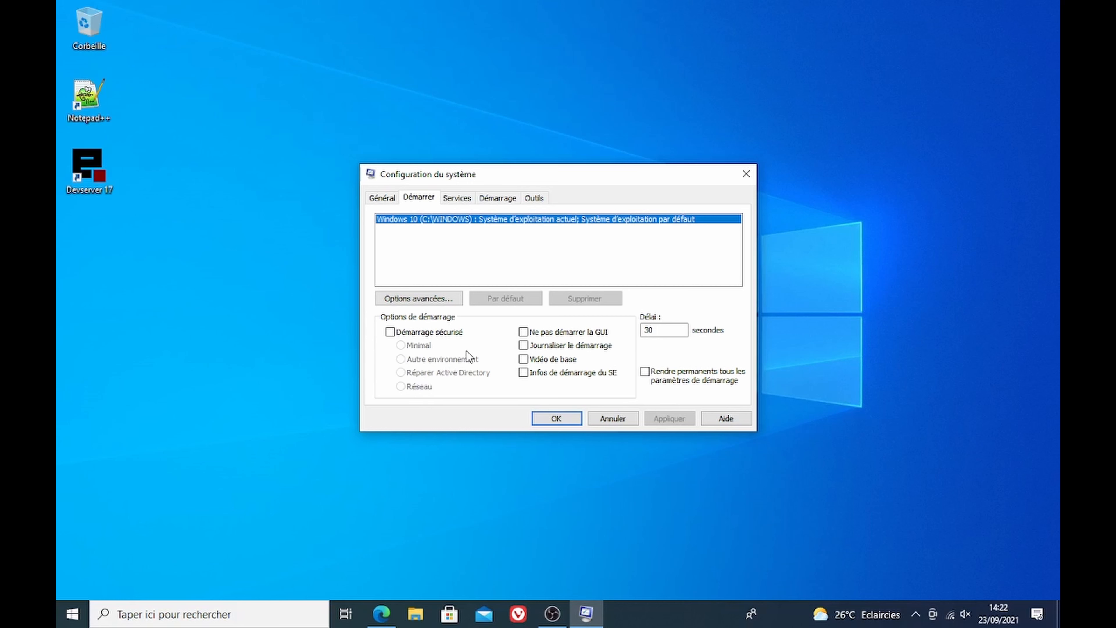
- Examine the processor count and maximum memory settings in the advanced boot options, and leave them without saving
left_click(416, 303)
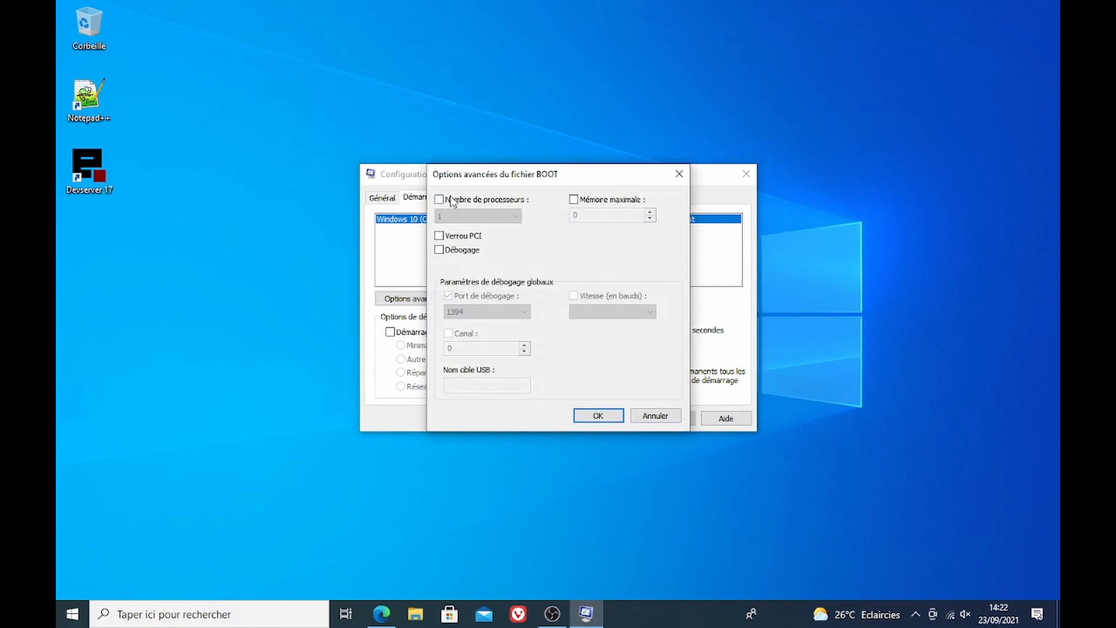
left_click(476, 200)
left_click(491, 216)
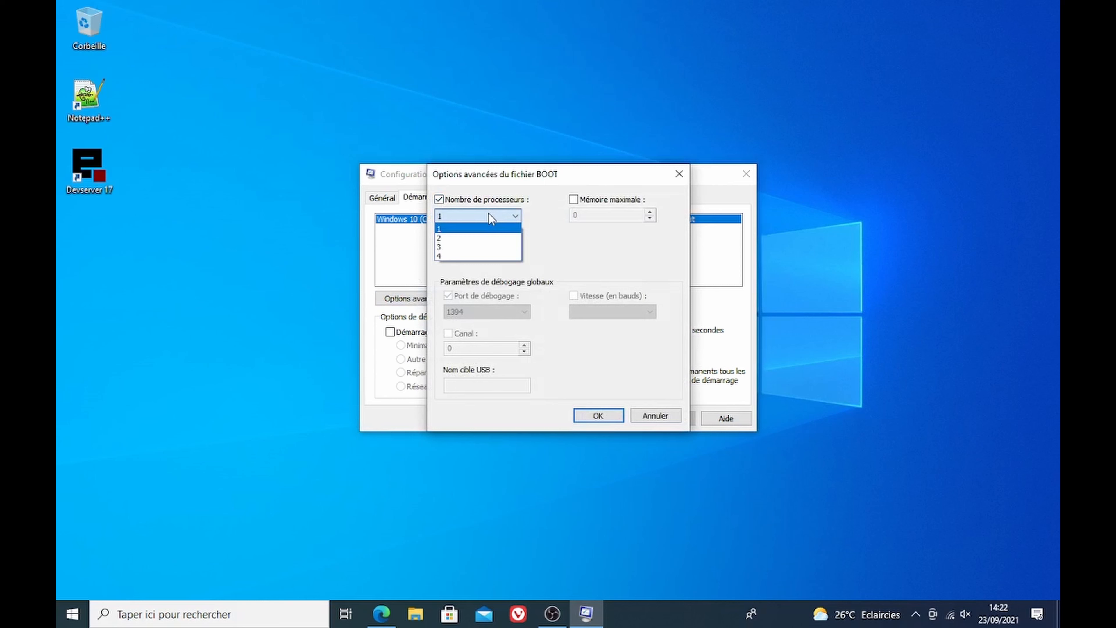
left_click(488, 213)
left_click(467, 199)
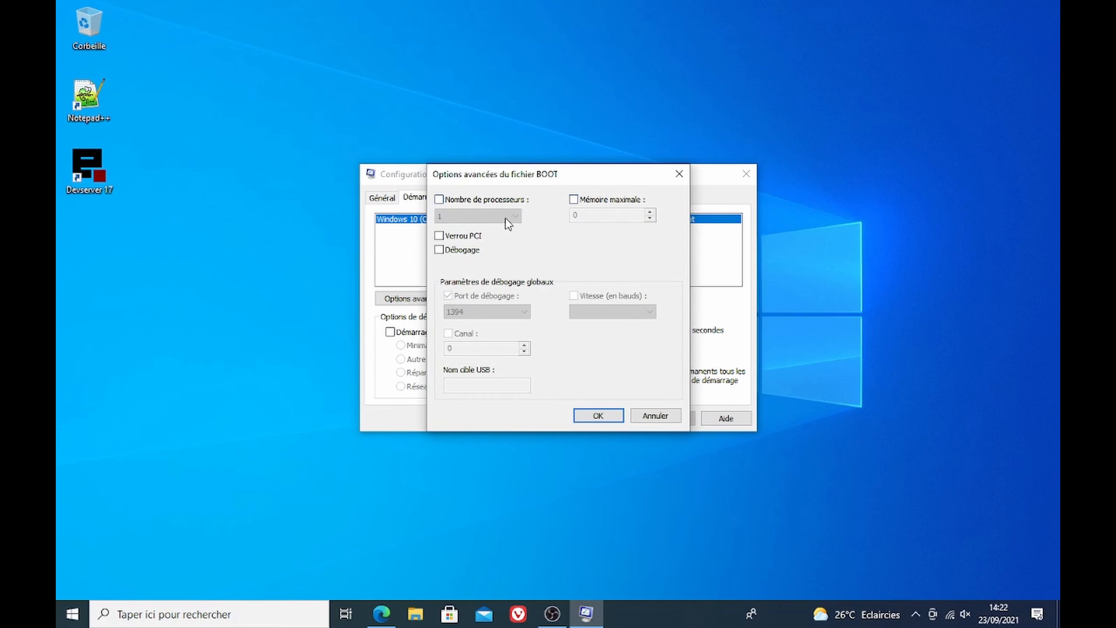
left_click(604, 202)
left_click(604, 202)
left_click(652, 419)
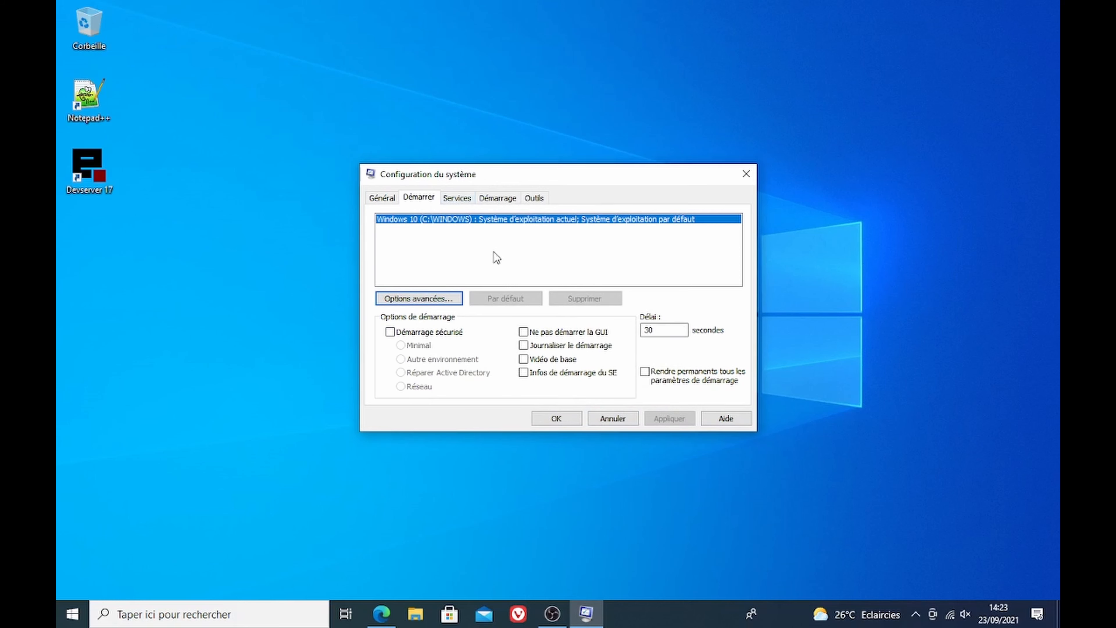
- Lower the boot delay by entering 0 seconds, and move on to the list of services
double_click(684, 331)
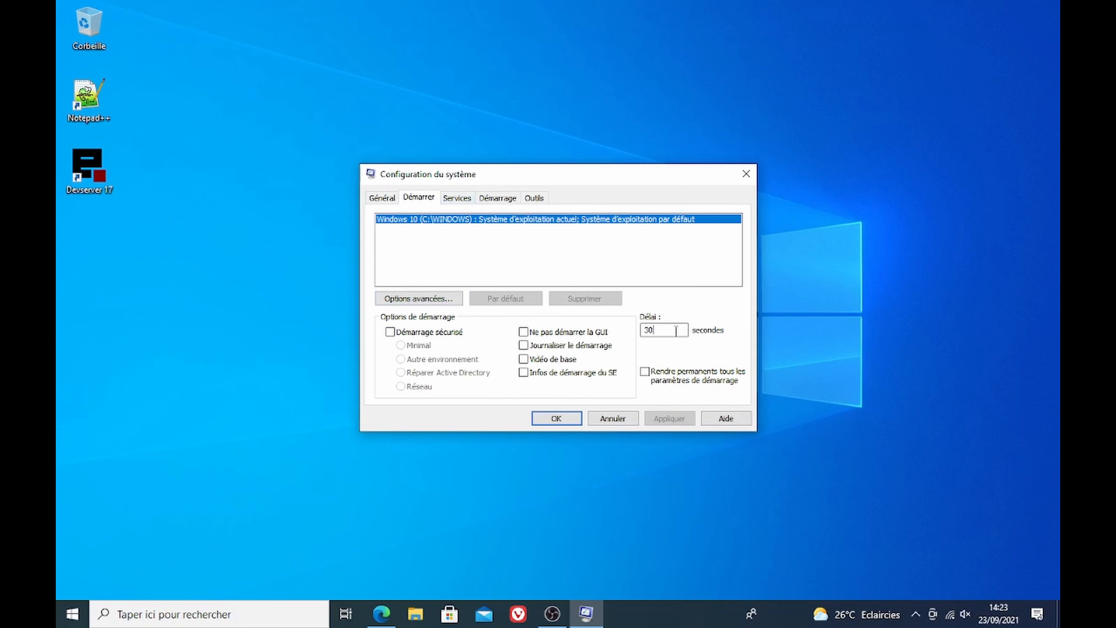
type("0")
left_click(456, 199)
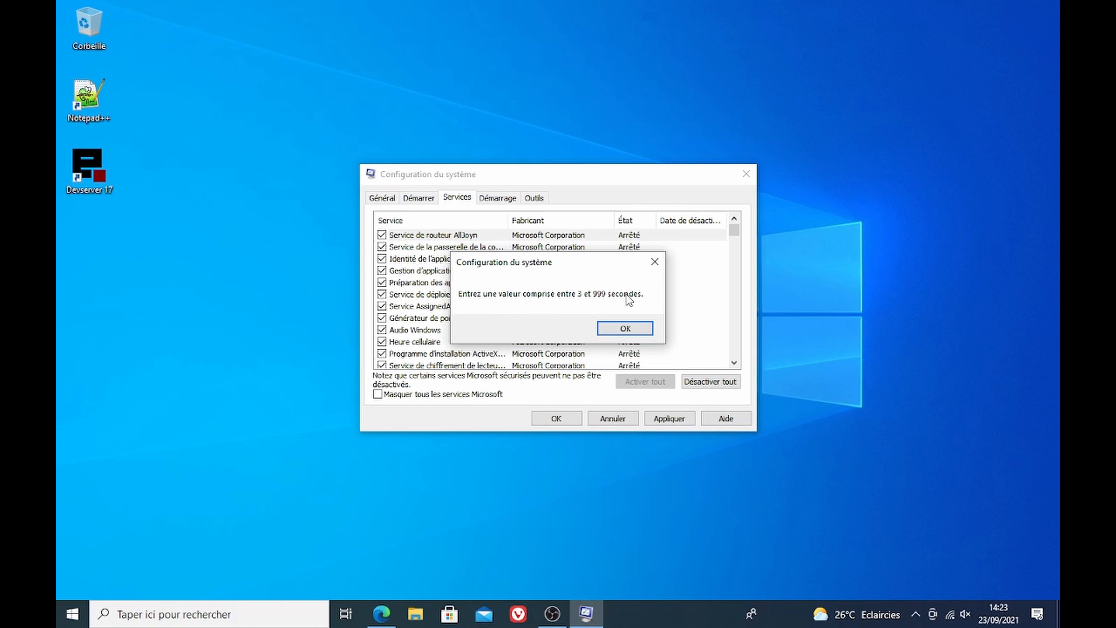
left_click(625, 329)
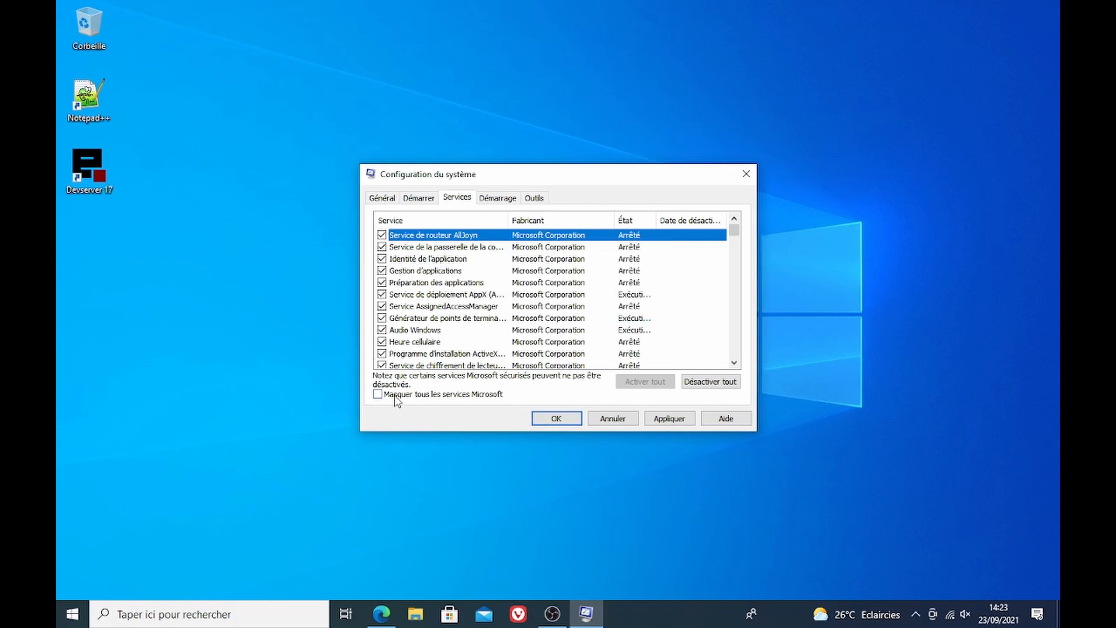
- Hide all Microsoft services, disable Google Chrome Elevation Service, both Google Update services, ews-httpserver and ews-dbserver, and apply the changes
left_click(468, 397)
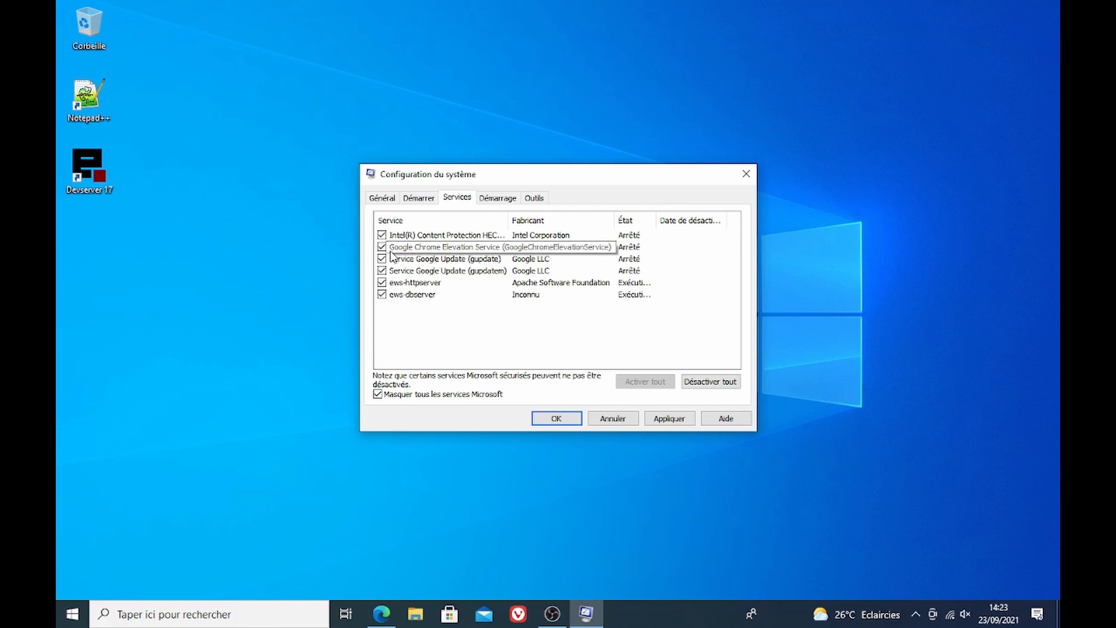
left_click(381, 248)
left_click(382, 259)
left_click(381, 271)
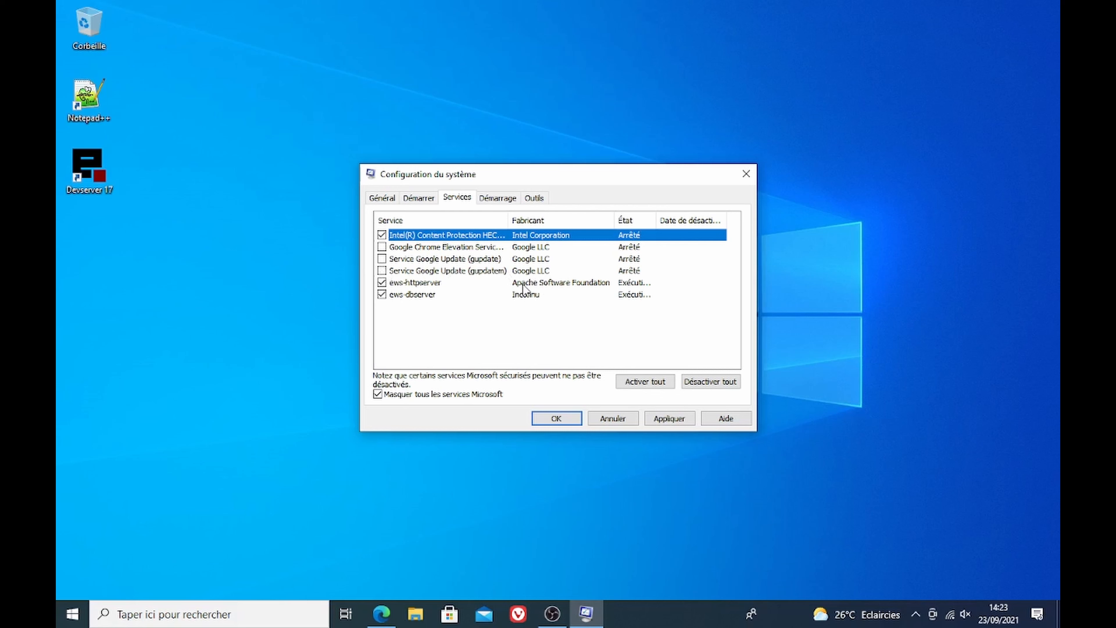
left_click(382, 282)
left_click(382, 294)
left_click(668, 419)
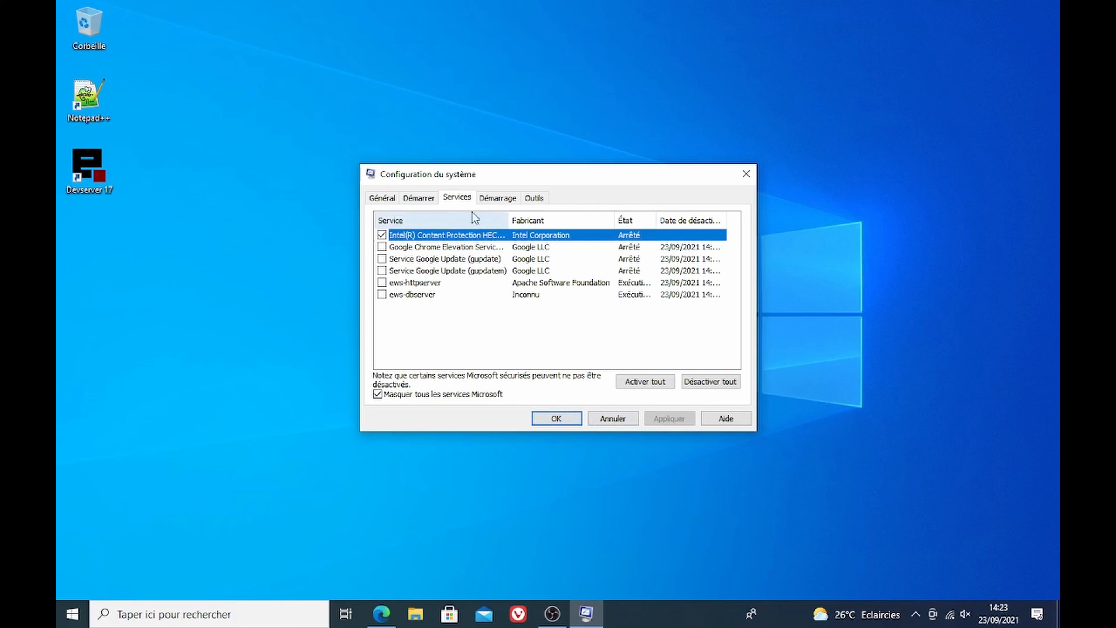
- Disable Microsoft Edge as a startup item in Gestionnaire des tâches, and close the task manager
left_click(493, 198)
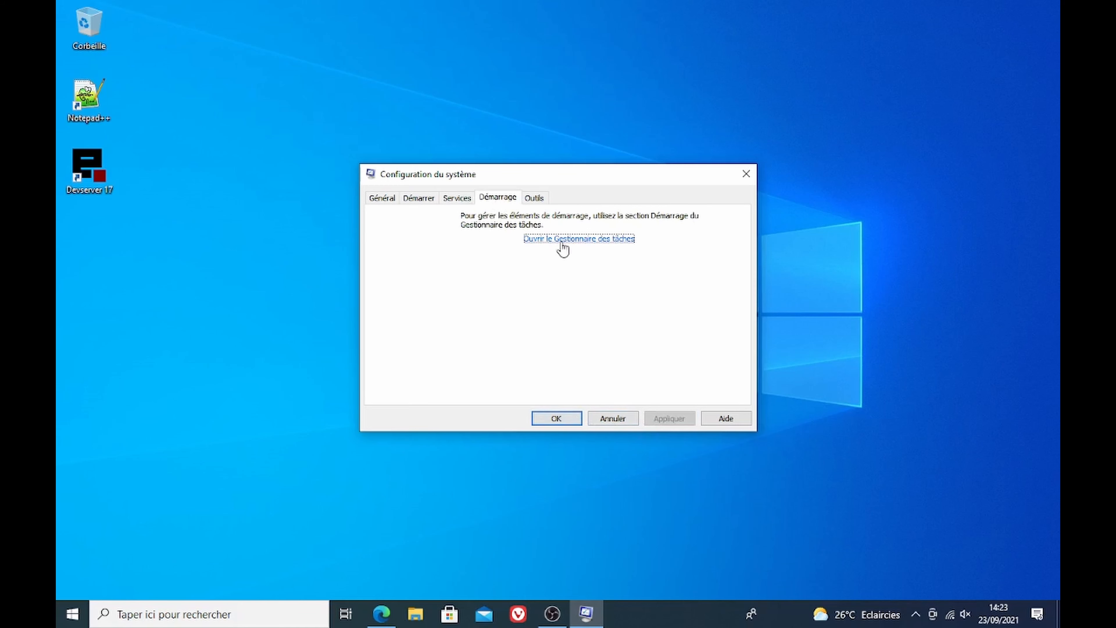
left_click(581, 240)
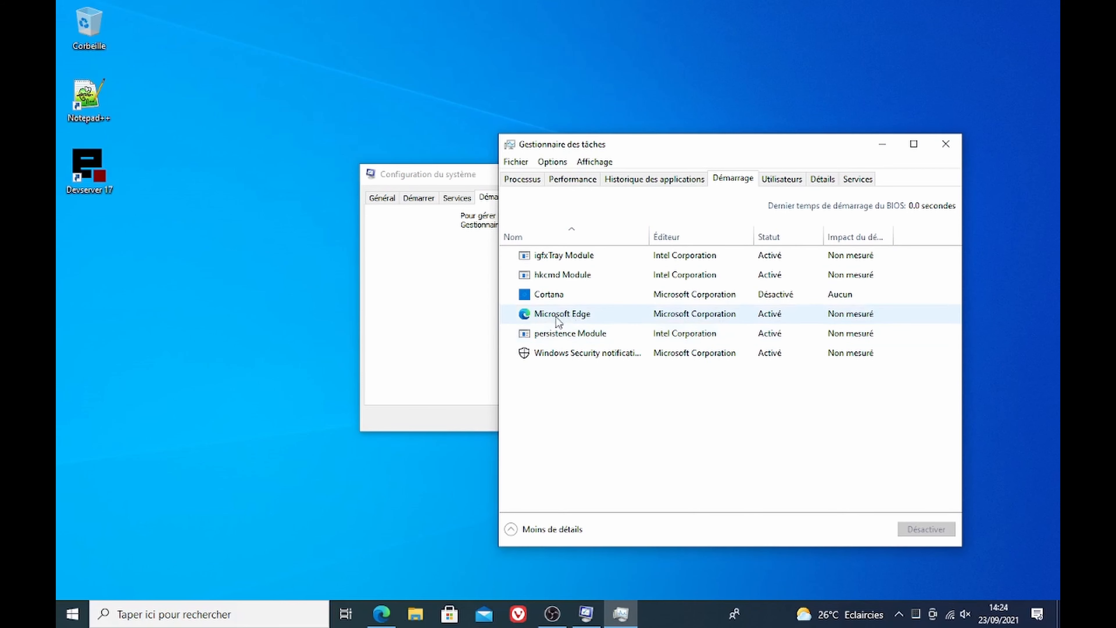
left_click(782, 317)
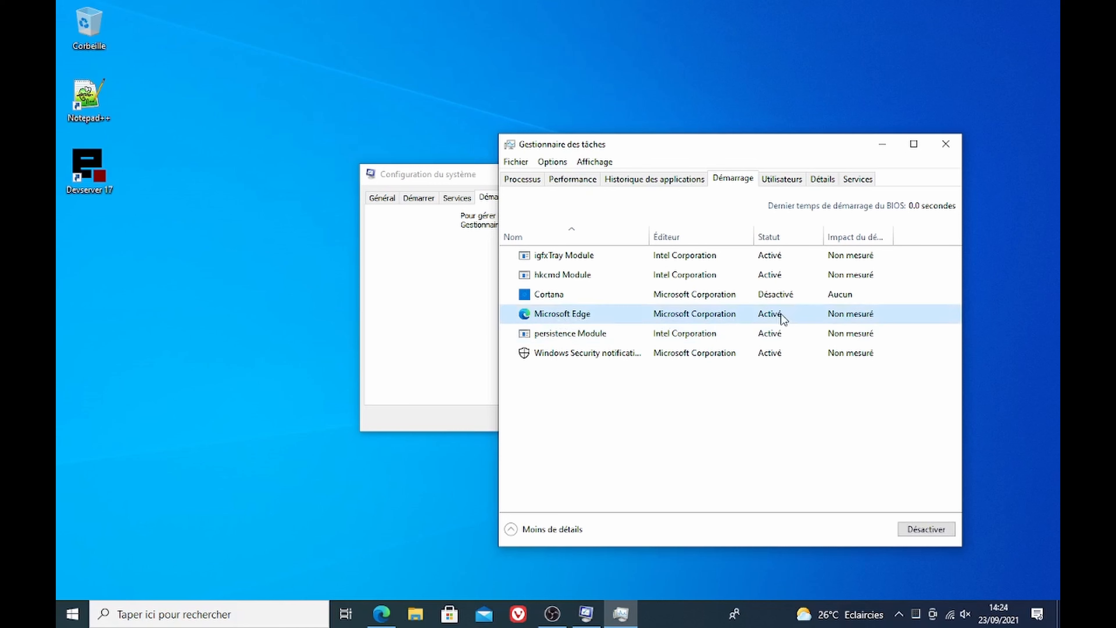
right_click(781, 314)
left_click(796, 321)
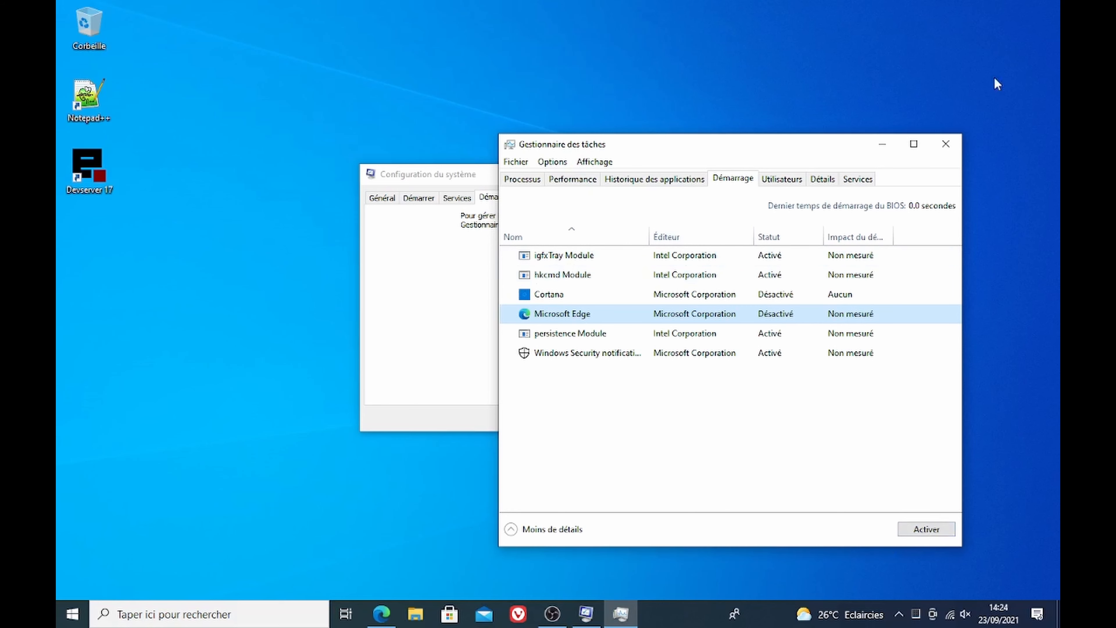
left_click(948, 145)
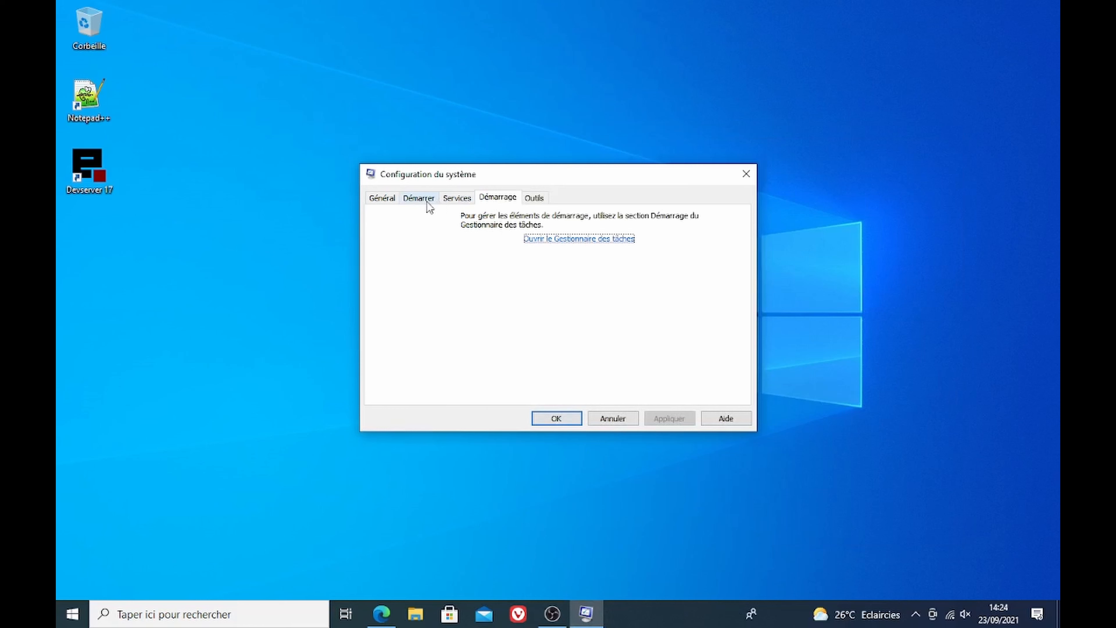
- Check the boot delay once more and confirm the system configuration changes
left_click(420, 198)
left_click(672, 332)
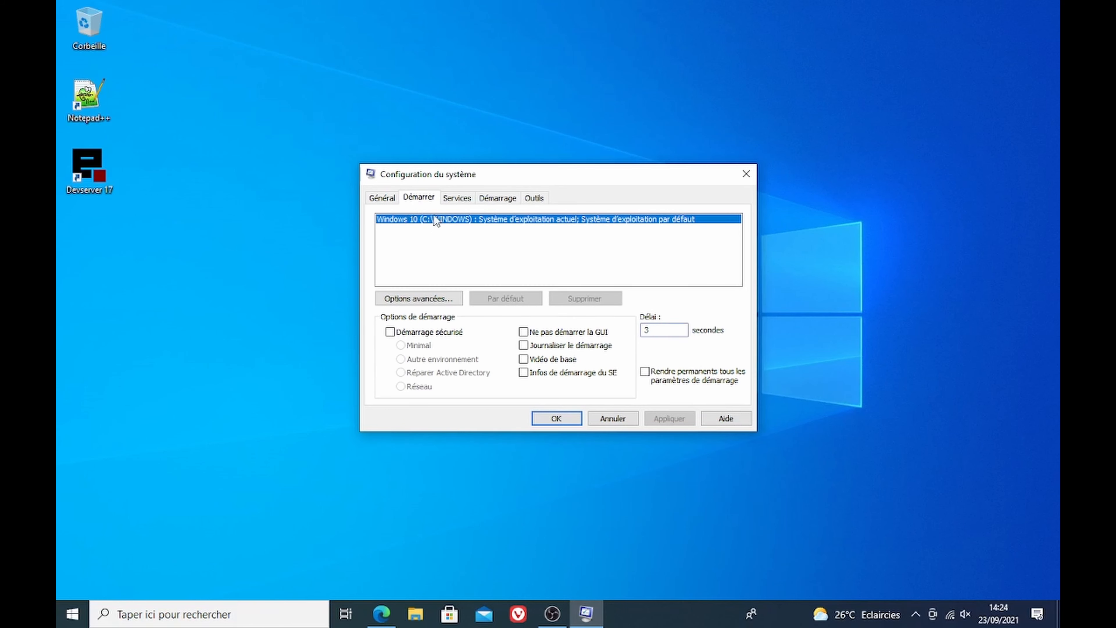
left_click(570, 419)
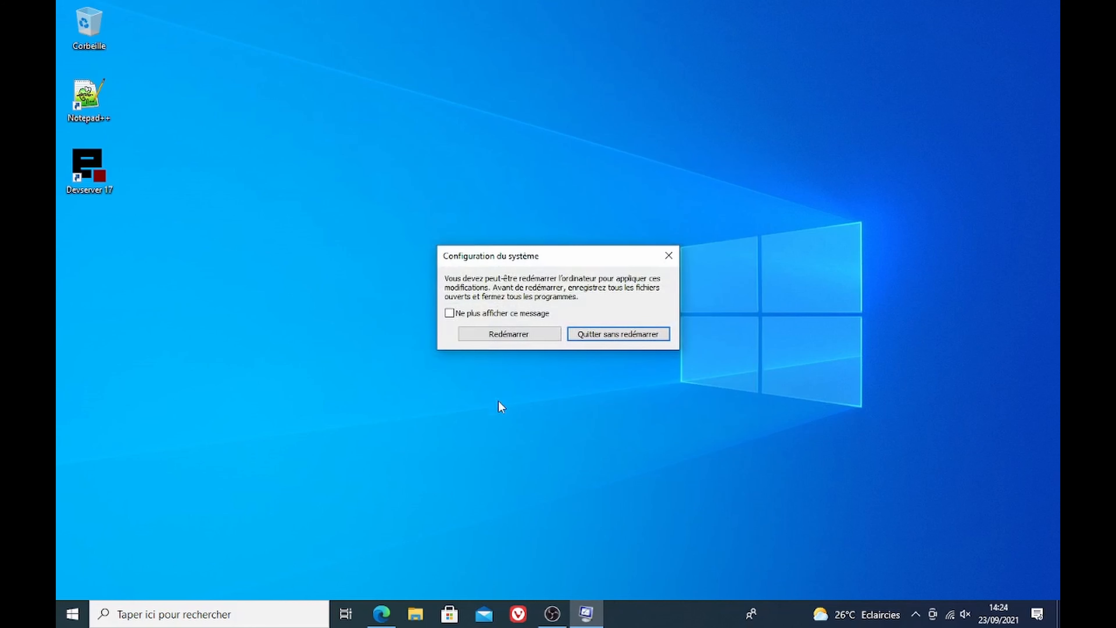
left_click(464, 313)
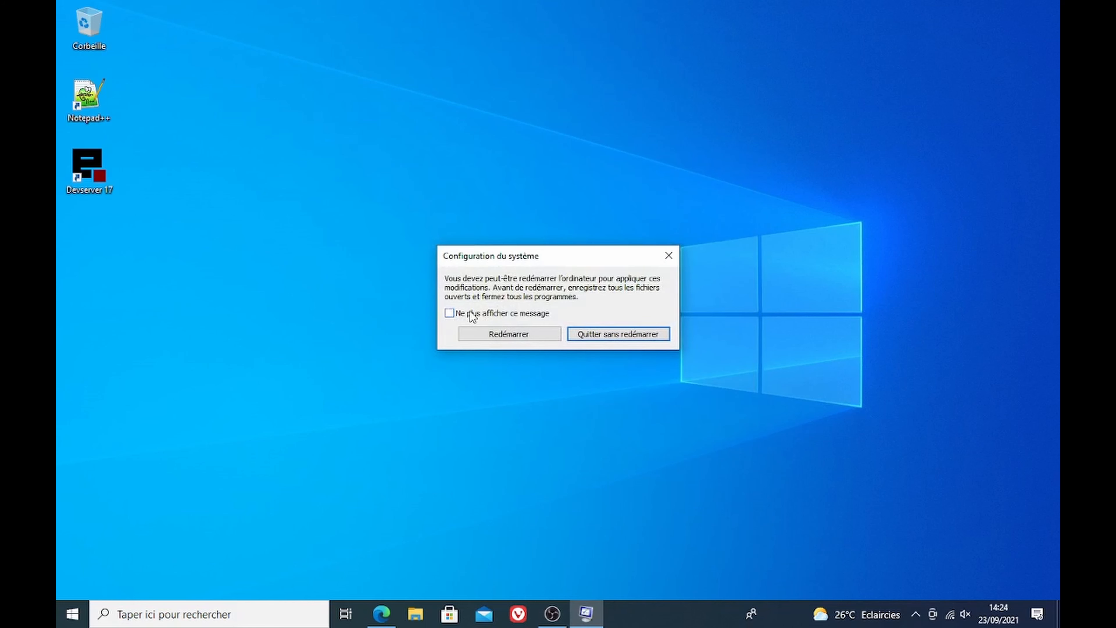